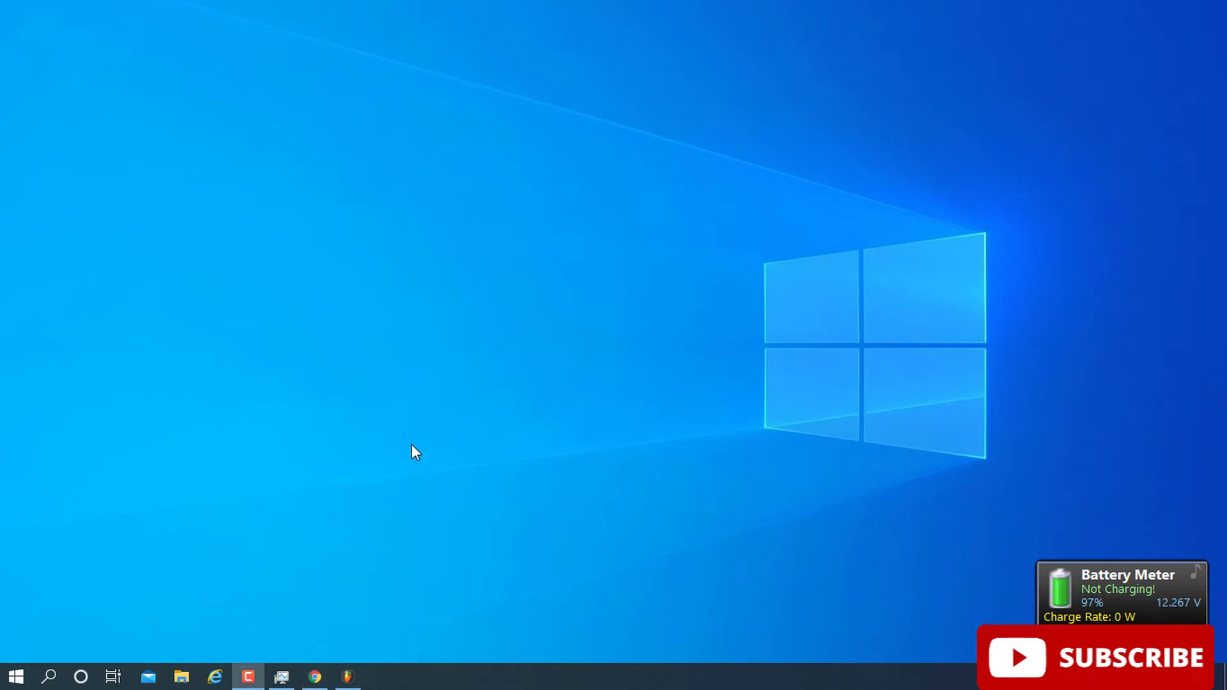
Search Google for 'rust' from Chrome's address bar.
{"action": "left_click", "coordinate": [322, 676]}
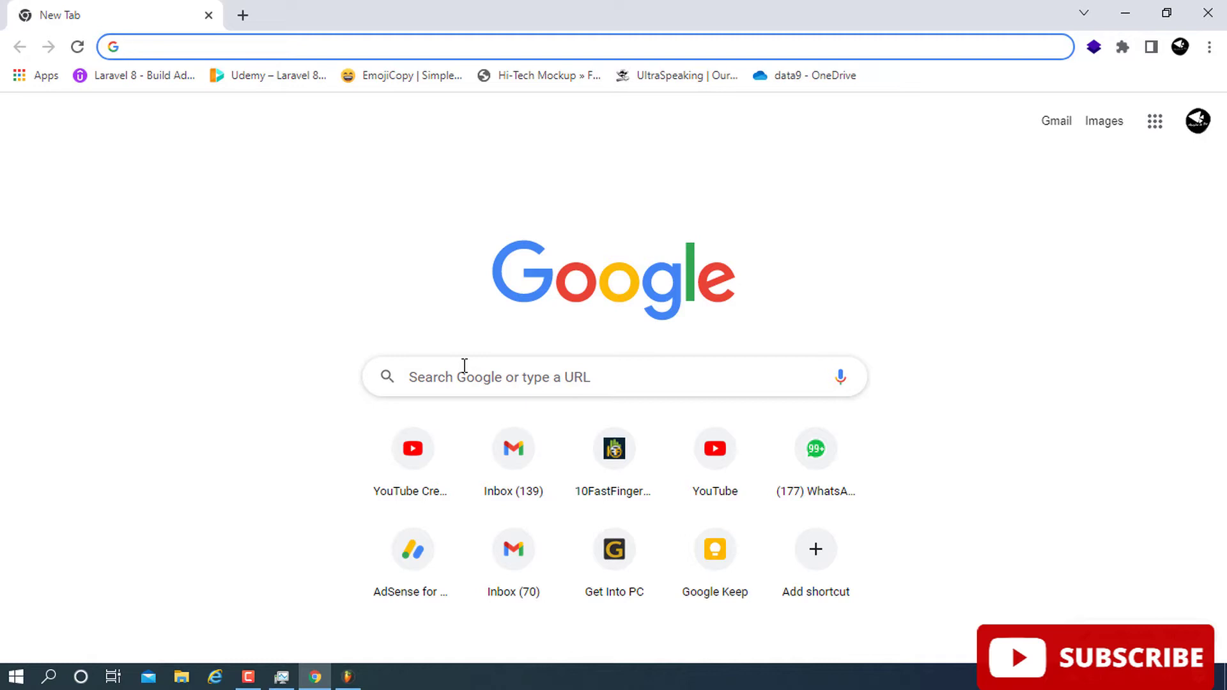
{"action": "type", "text": "rust"}
{"action": "key", "text": "Return"}
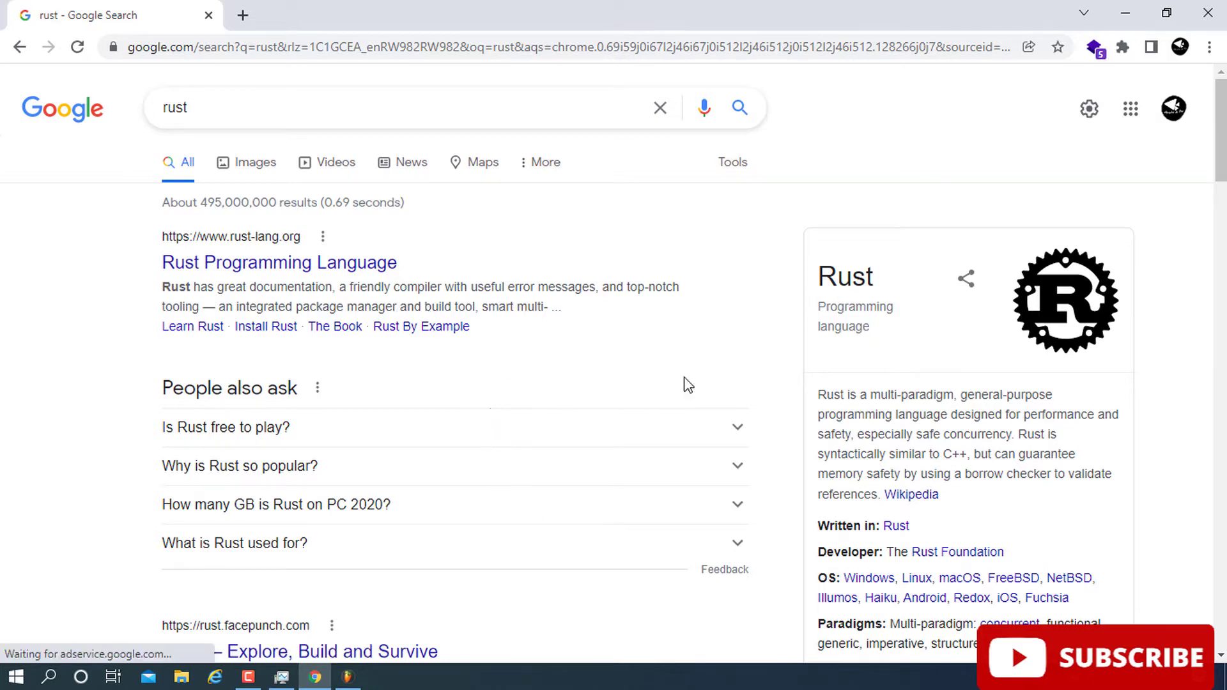
Highlight the Rust description in the knowledge panel, then go to the official Rust Programming Language site.
{"action": "left_click_drag", "start_coordinate": [818, 395], "coordinate": [1132, 468]}
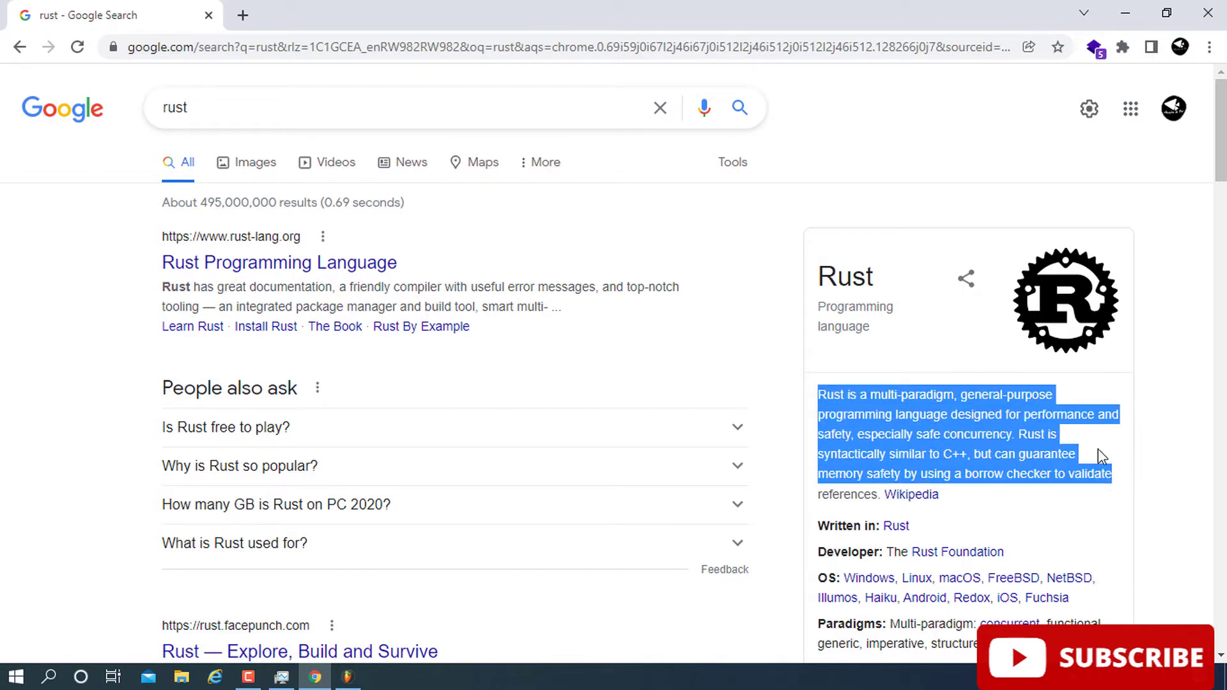
{"action": "left_click", "coordinate": [890, 419]}
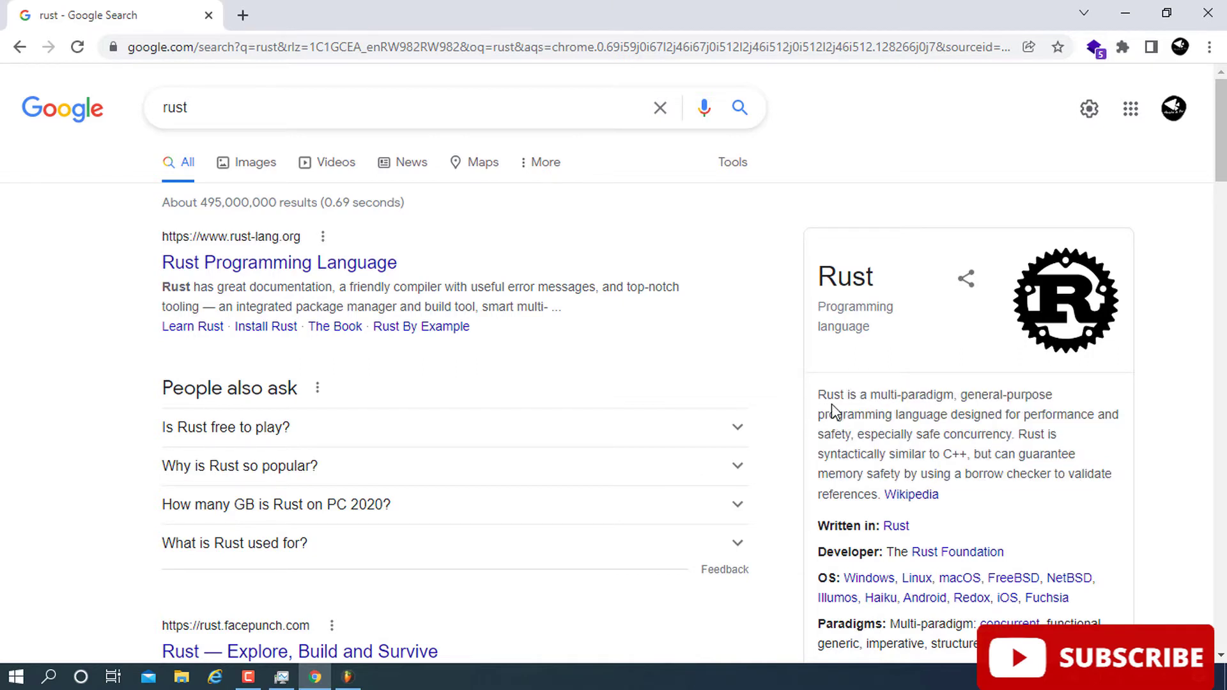
{"action": "left_click_drag", "start_coordinate": [819, 393], "coordinate": [879, 495]}
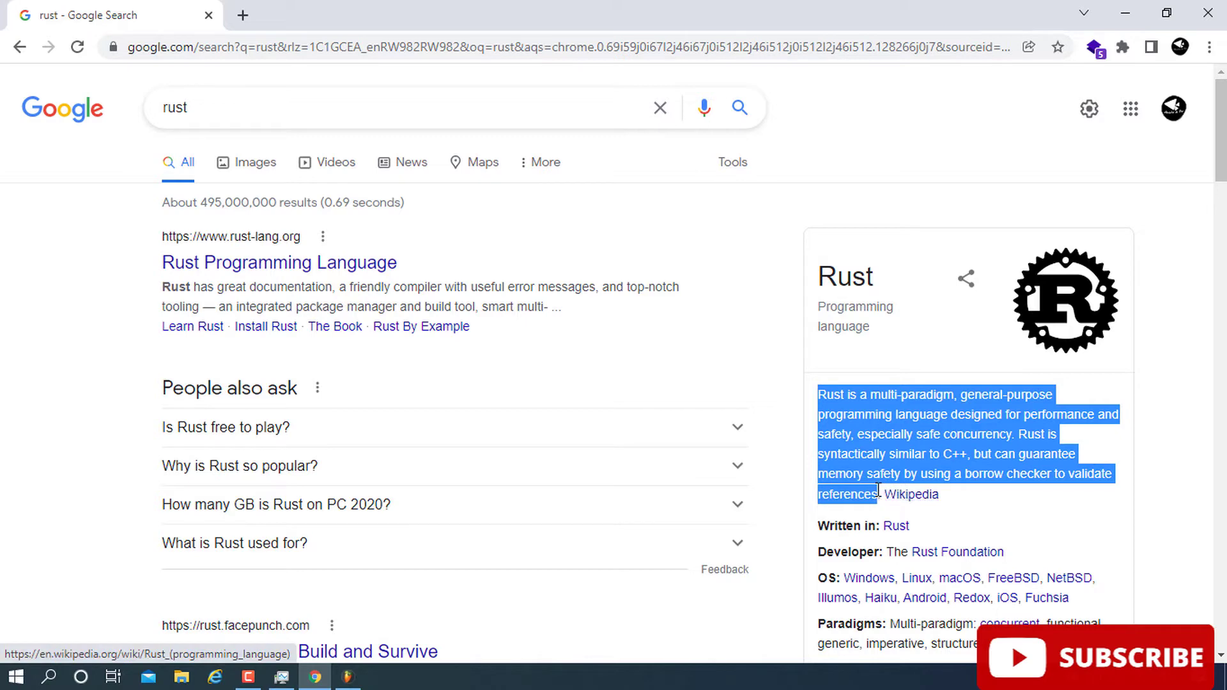
{"action": "left_click", "coordinate": [330, 267]}
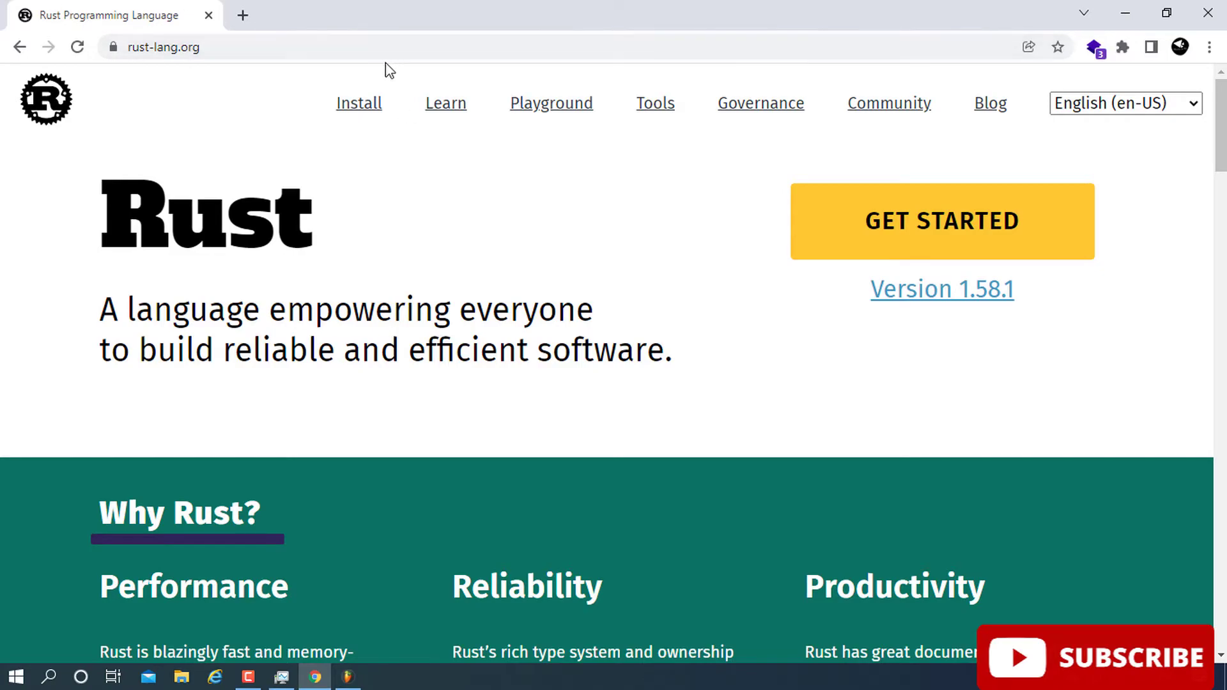
Scroll down the rust-lang.org home page and return to the Version 1.58.1 tagline at the top.
{"action": "scroll", "coordinate": [786, 347], "scroll_direction": "down", "scroll_amount": 10}
{"action": "scroll", "coordinate": [774, 424], "scroll_direction": "down", "scroll_amount": 12}
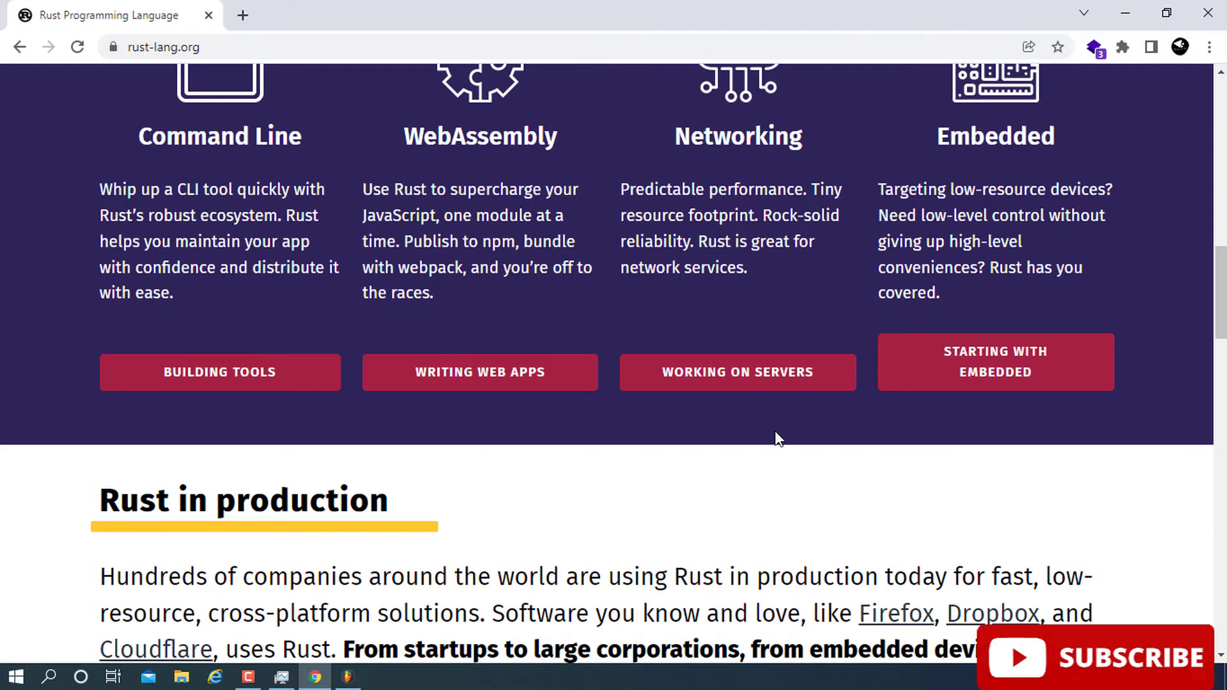
{"action": "scroll", "coordinate": [777, 439], "scroll_direction": "up", "scroll_amount": 4}
{"action": "scroll", "coordinate": [778, 438], "scroll_direction": "up", "scroll_amount": 18}
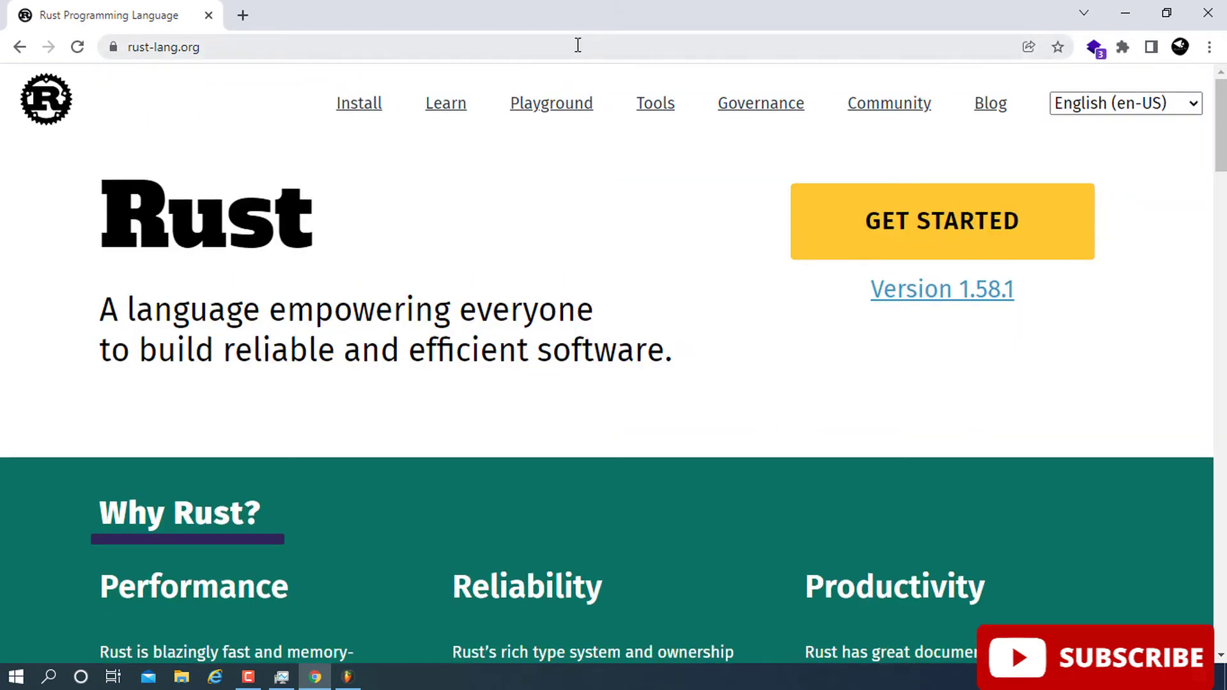
Go to rust-lang.org/tools/install and scroll back to the 32-bit and 64-bit RUSTUP-INIT.EXE buttons.
{"action": "left_click", "coordinate": [358, 110]}
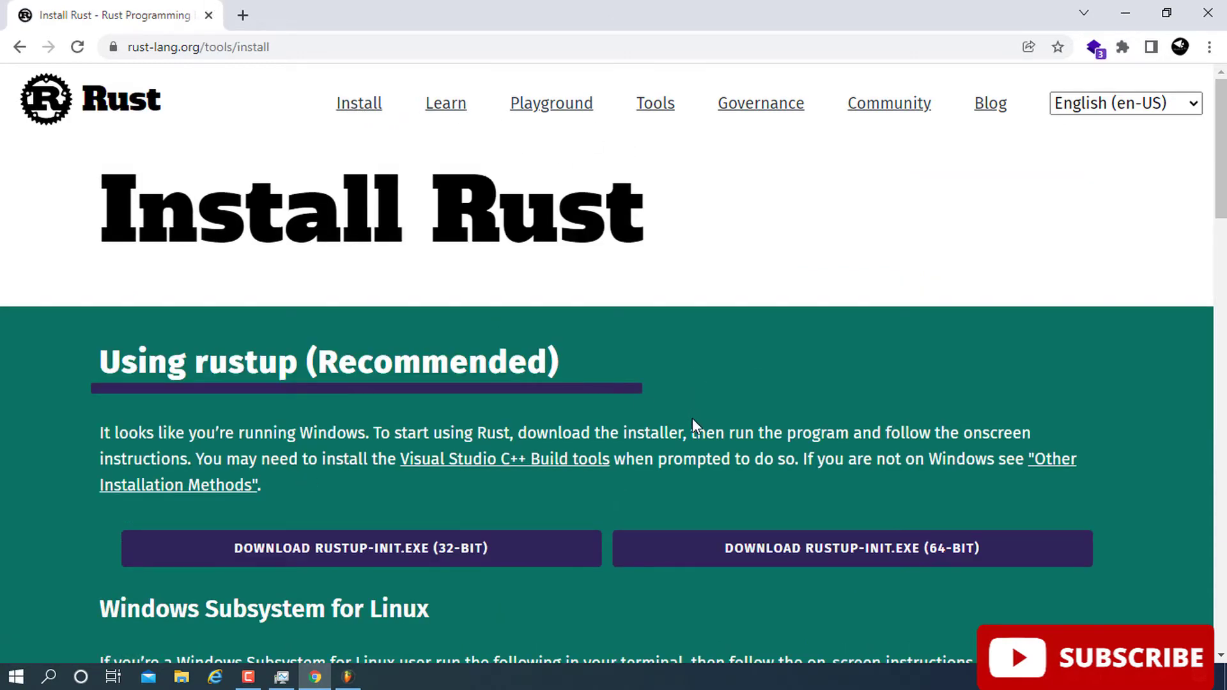
{"action": "scroll", "coordinate": [629, 521], "scroll_direction": "down", "scroll_amount": 3}
{"action": "scroll", "coordinate": [618, 455], "scroll_direction": "up", "scroll_amount": 2}
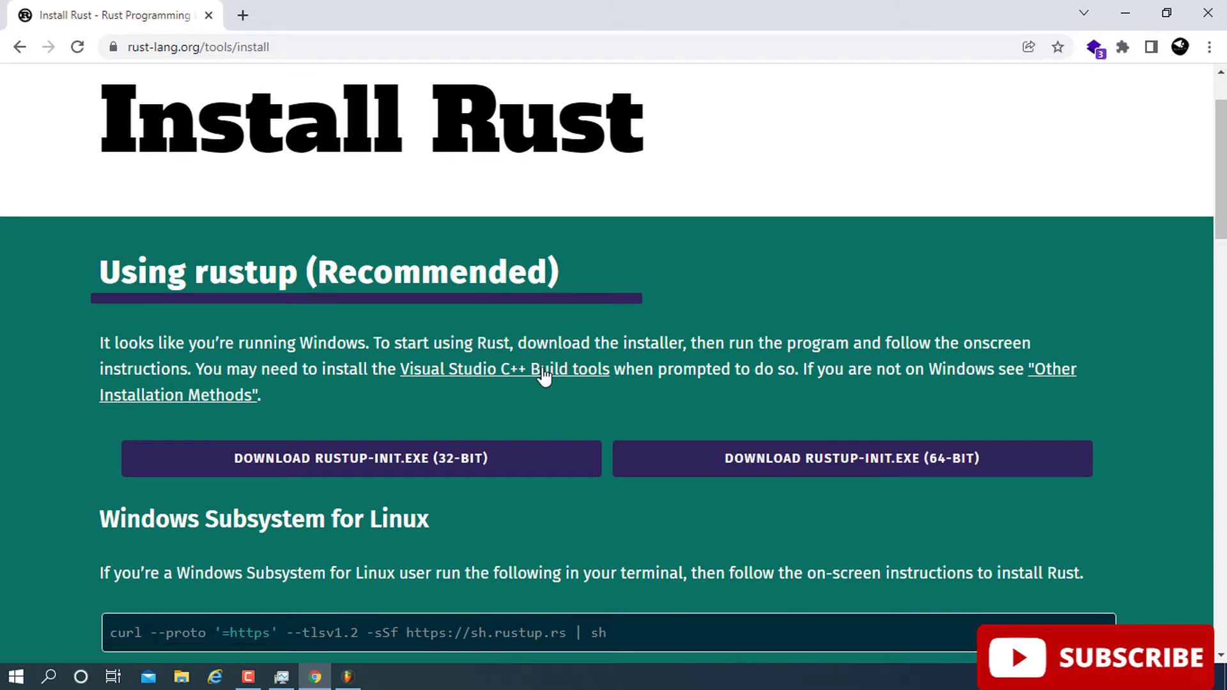
{"action": "scroll", "coordinate": [762, 412], "scroll_direction": "down", "scroll_amount": 15}
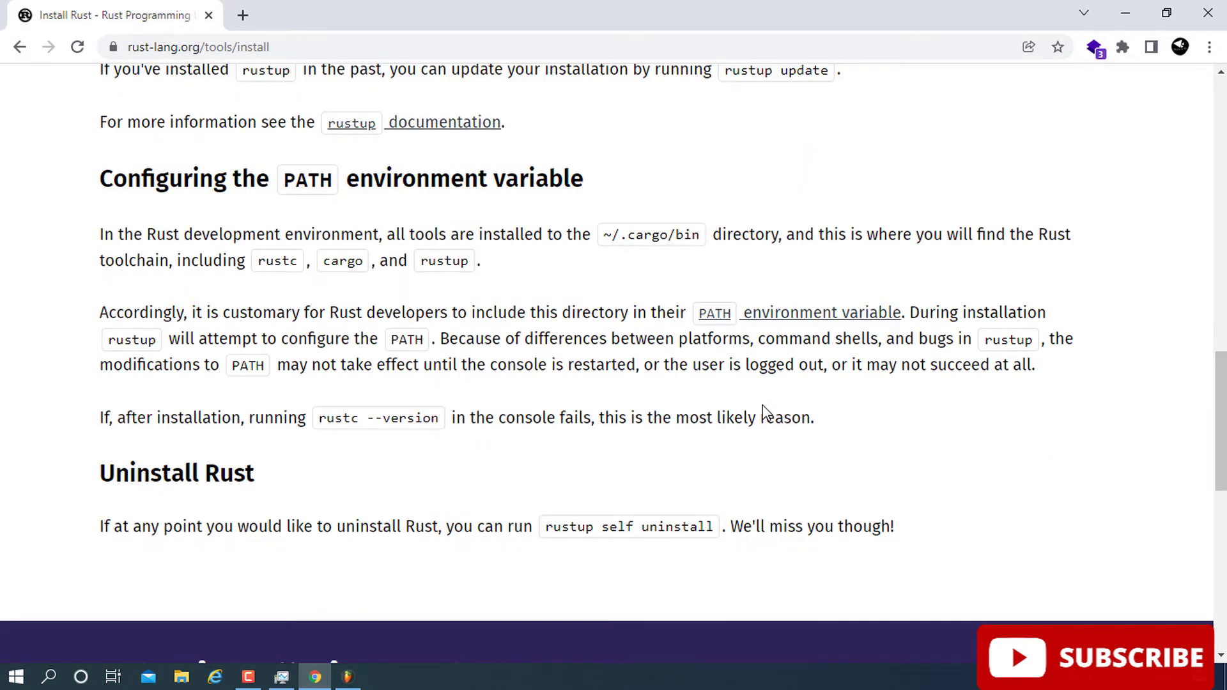
{"action": "scroll", "coordinate": [762, 413], "scroll_direction": "up", "scroll_amount": 1}
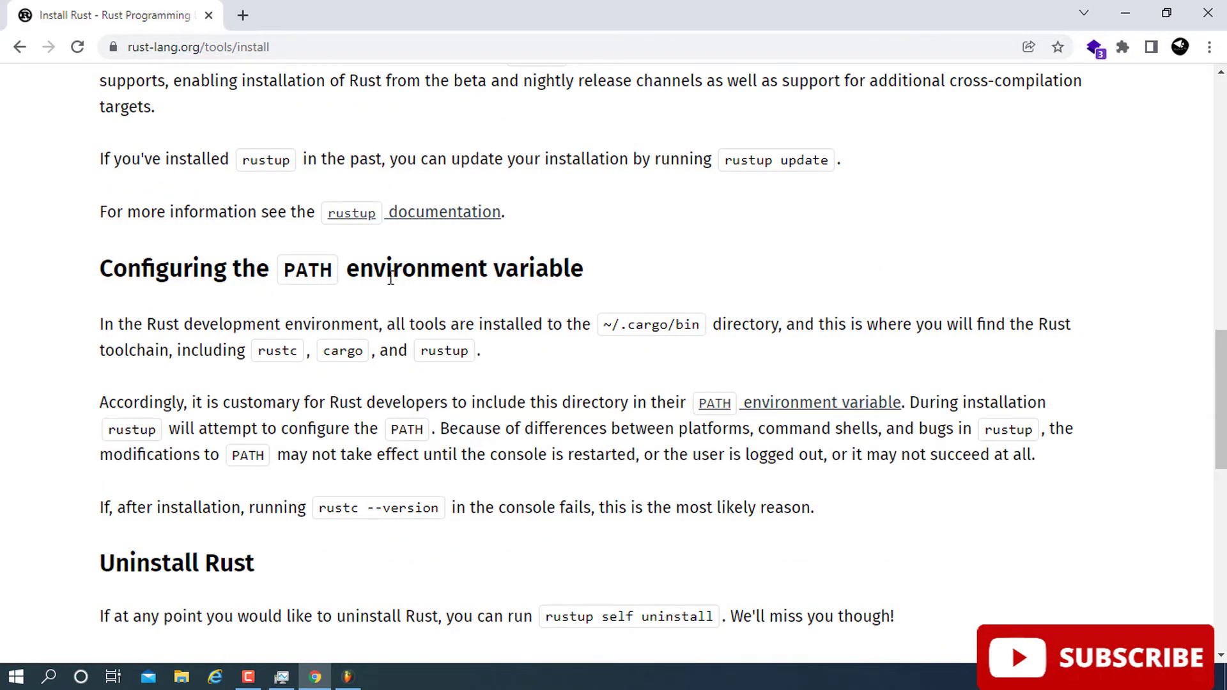
{"action": "scroll", "coordinate": [323, 503], "scroll_direction": "down", "scroll_amount": 5}
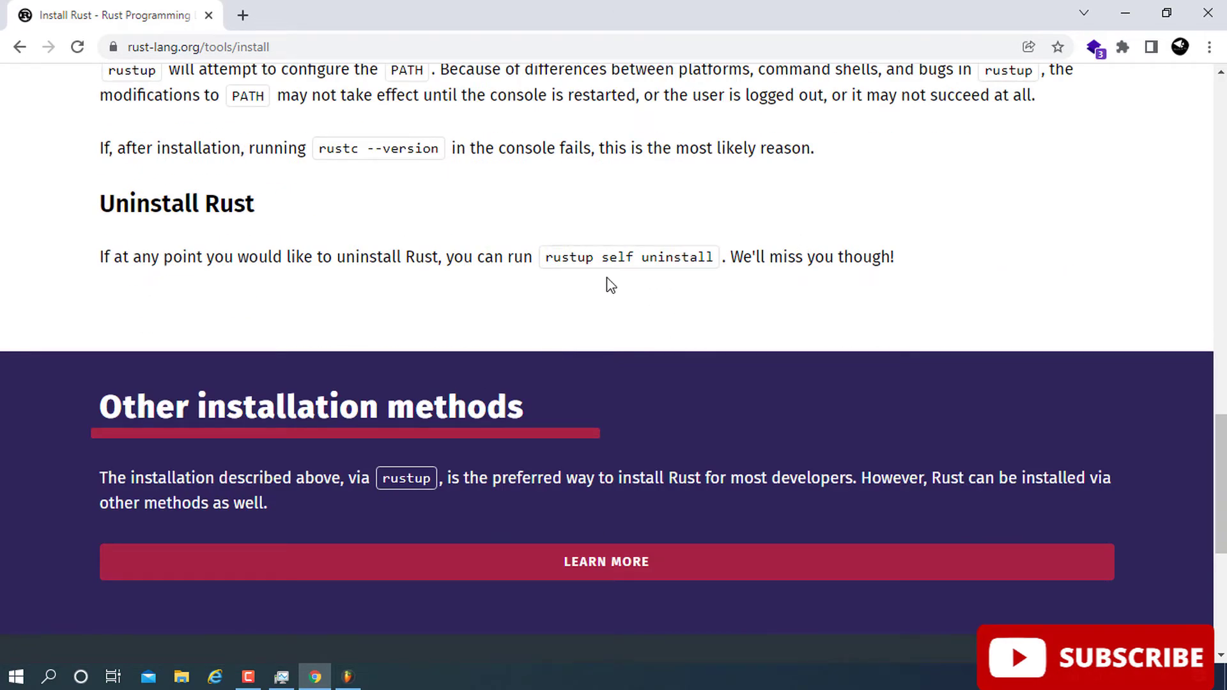
{"action": "scroll", "coordinate": [808, 315], "scroll_direction": "up", "scroll_amount": 15}
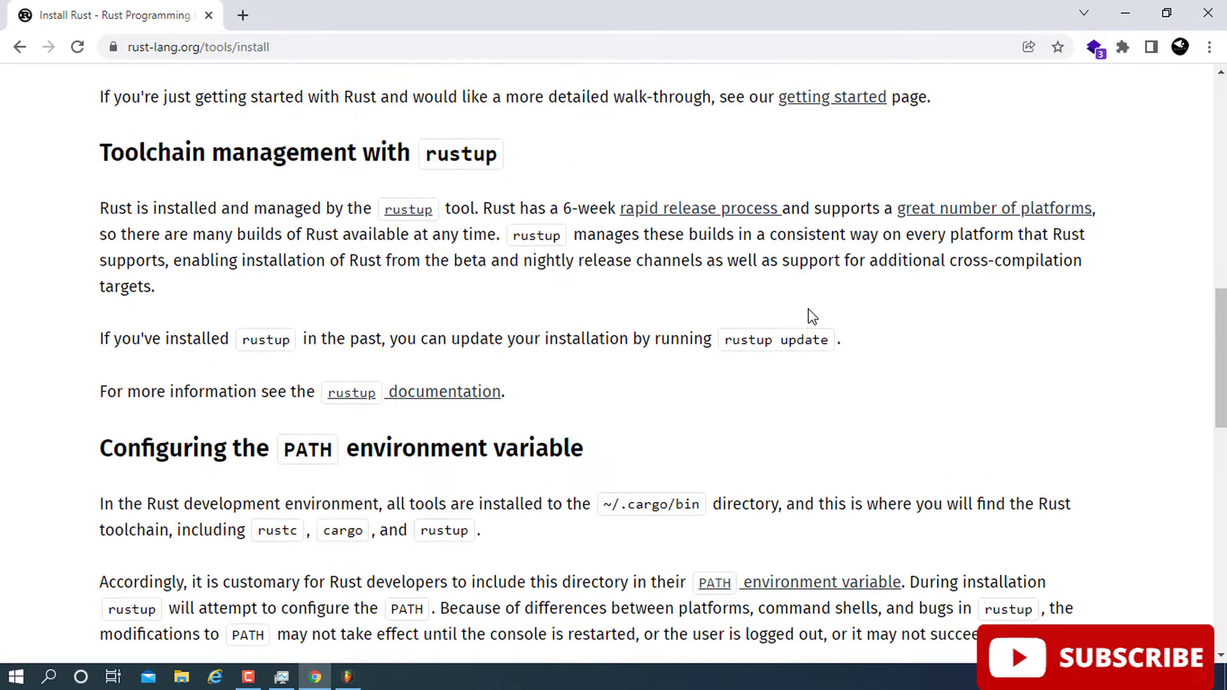
{"action": "scroll", "coordinate": [824, 267], "scroll_direction": "down", "scroll_amount": 15}
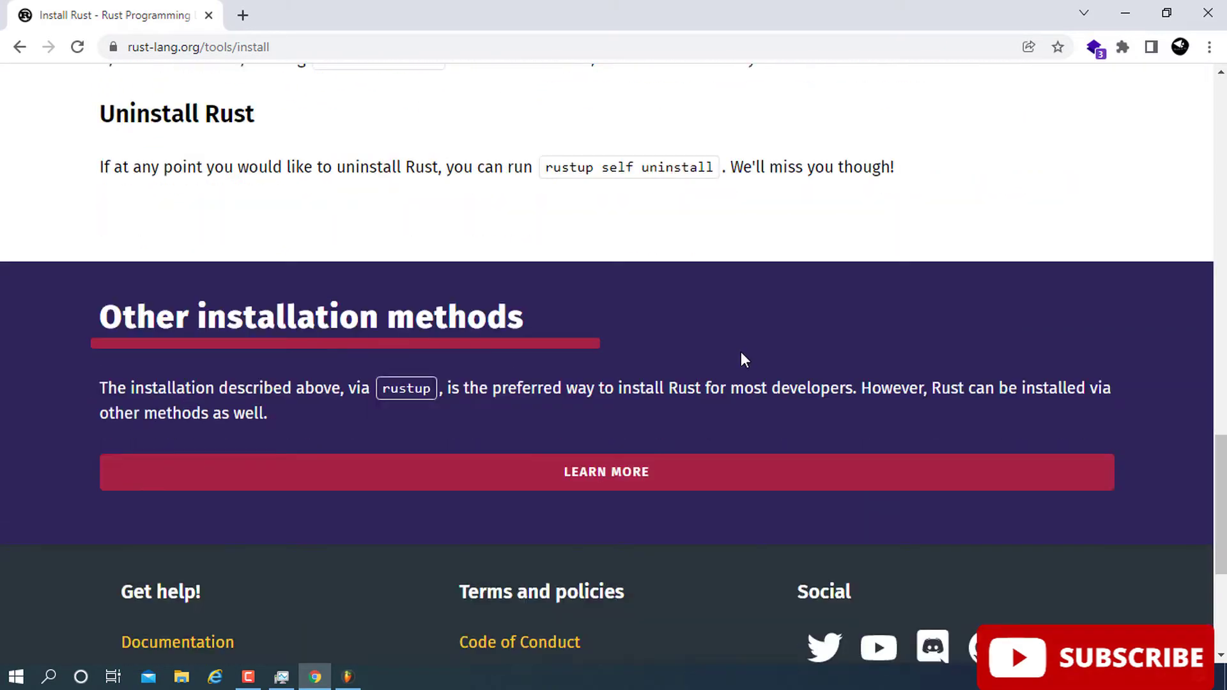
{"action": "scroll", "coordinate": [415, 210], "scroll_direction": "up", "scroll_amount": 12}
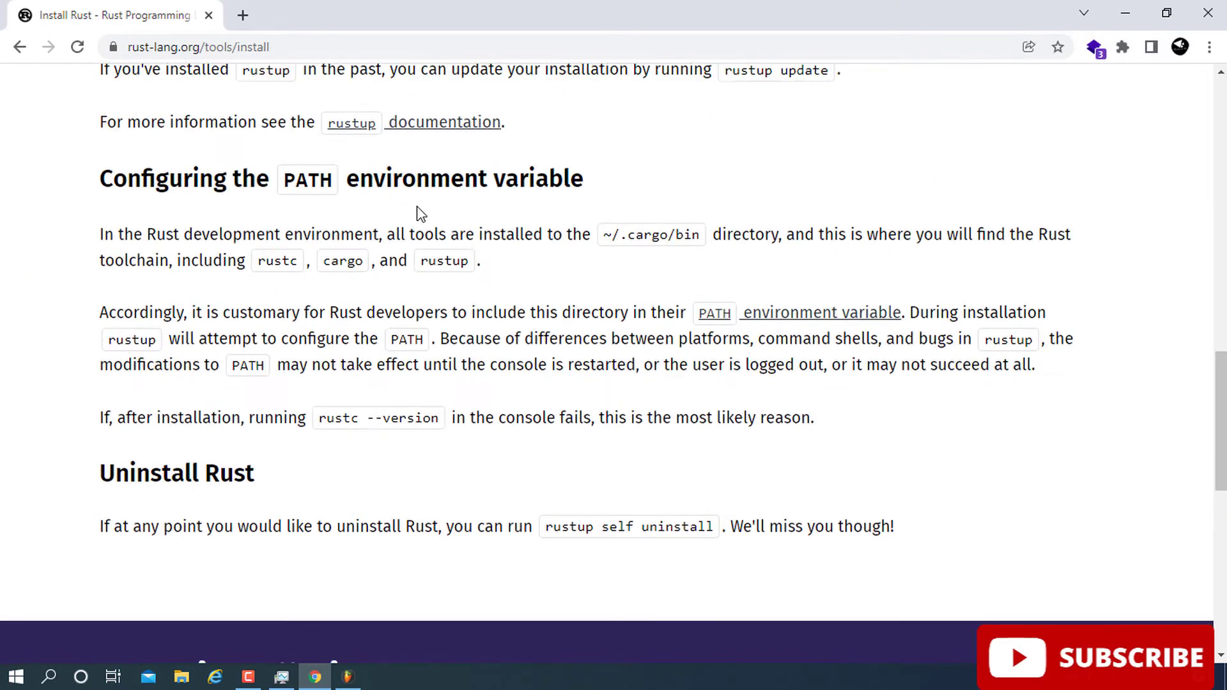
{"action": "scroll", "coordinate": [501, 212], "scroll_direction": "up", "scroll_amount": 5}
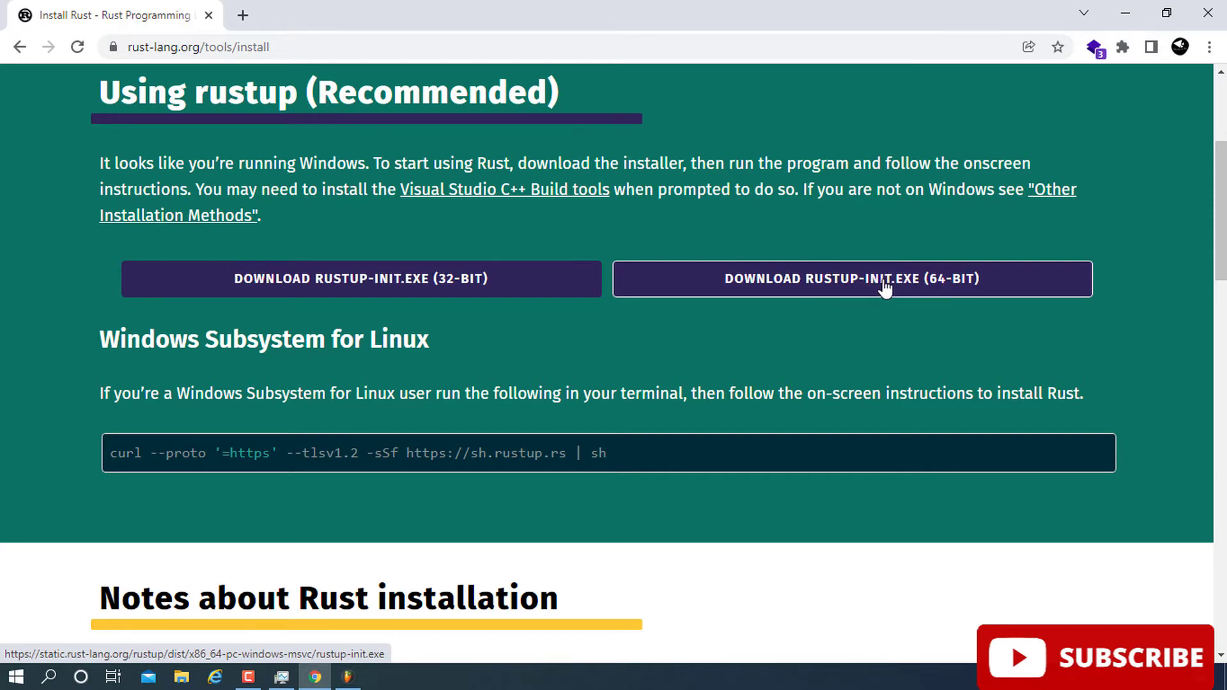
Download the 64-bit rustup-init.exe and launch it from Chrome's download bar.
{"action": "left_click", "coordinate": [972, 289]}
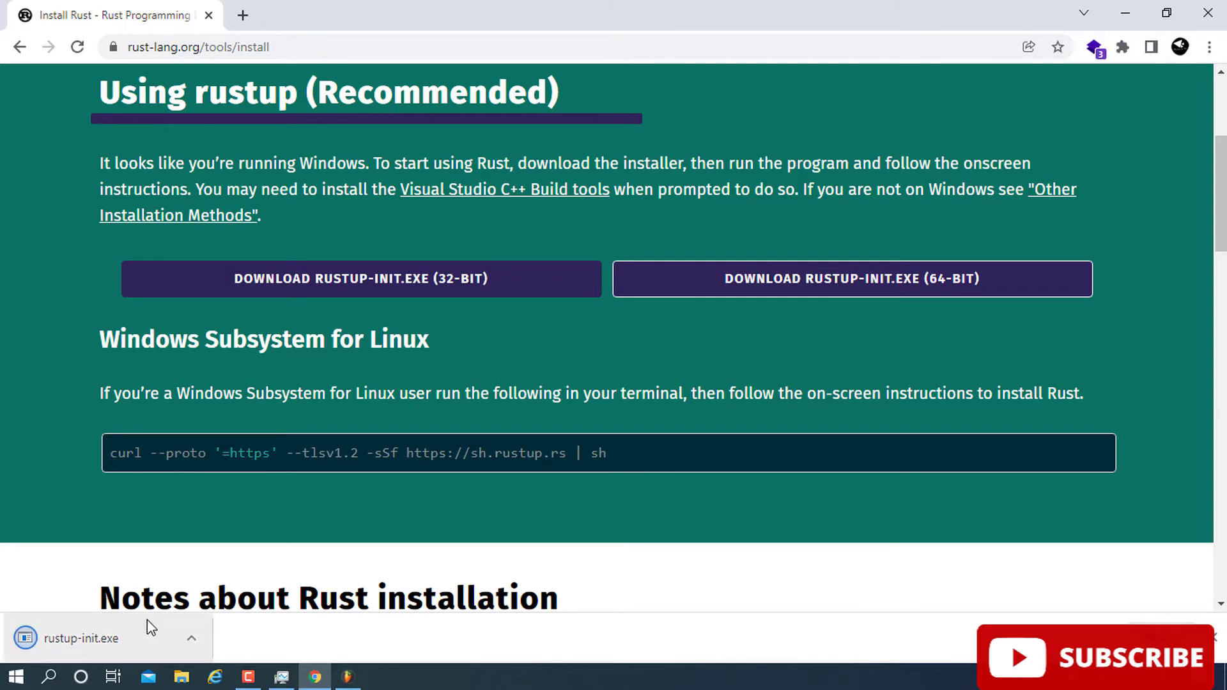
{"action": "left_click", "coordinate": [128, 647]}
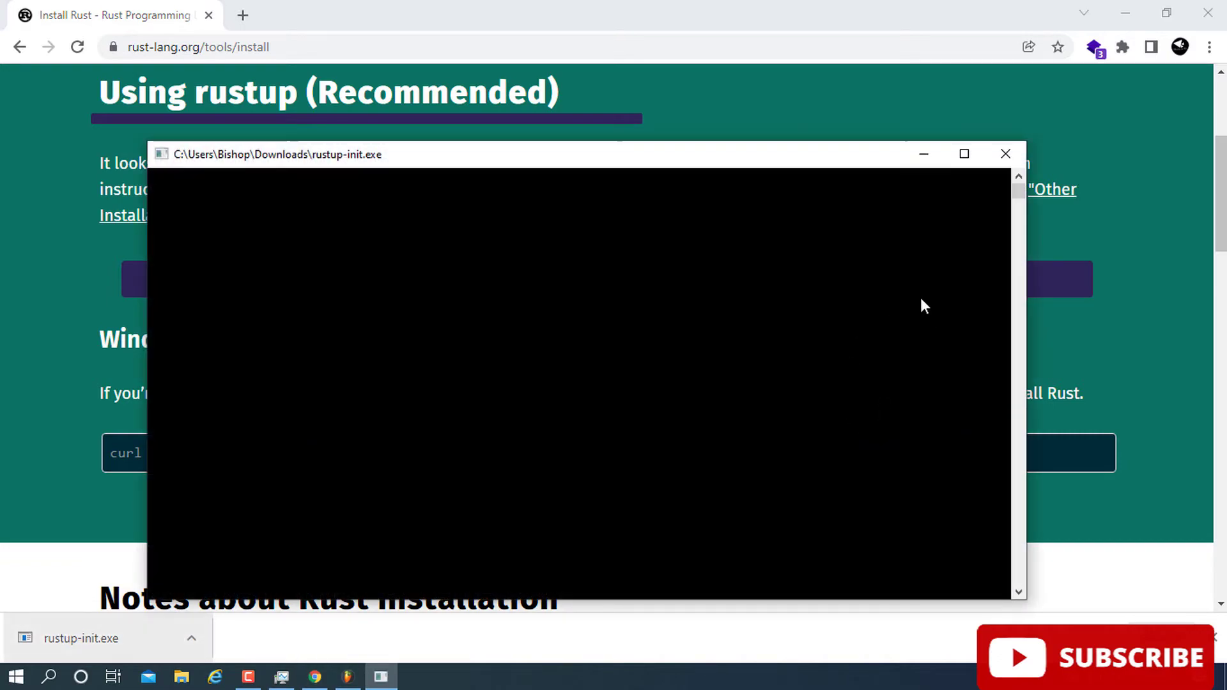
{"action": "left_click", "coordinate": [1125, 11]}
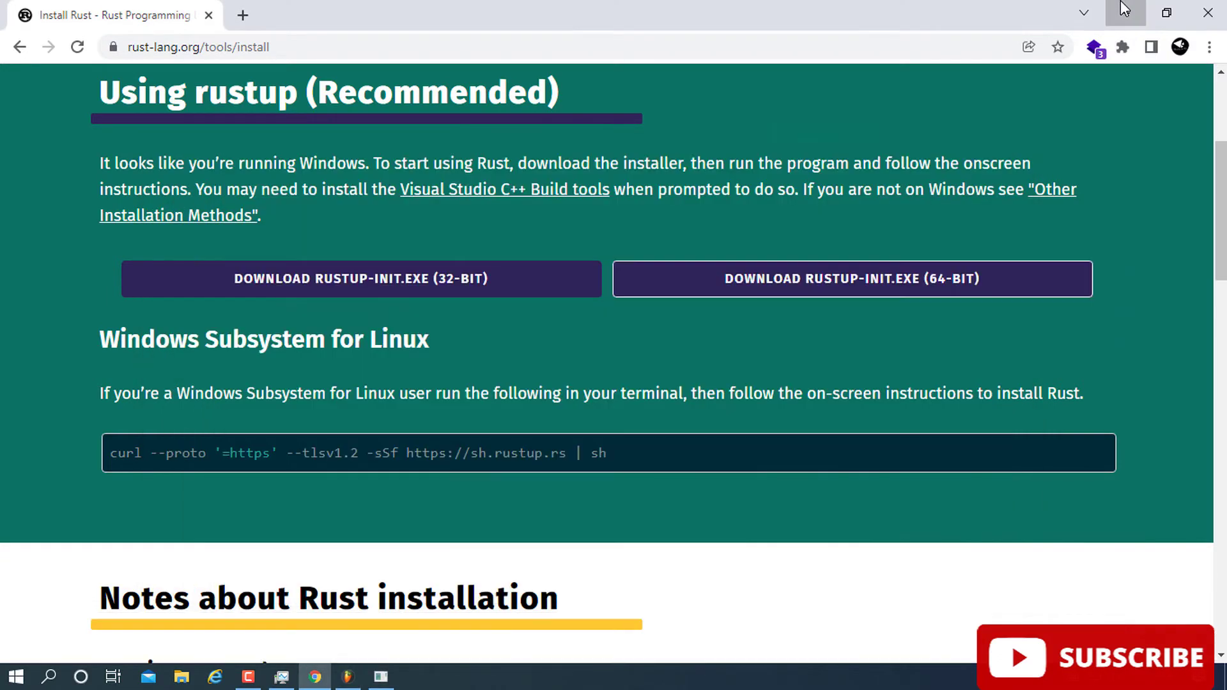
{"action": "left_click_drag", "start_coordinate": [698, 165], "coordinate": [765, 58]}
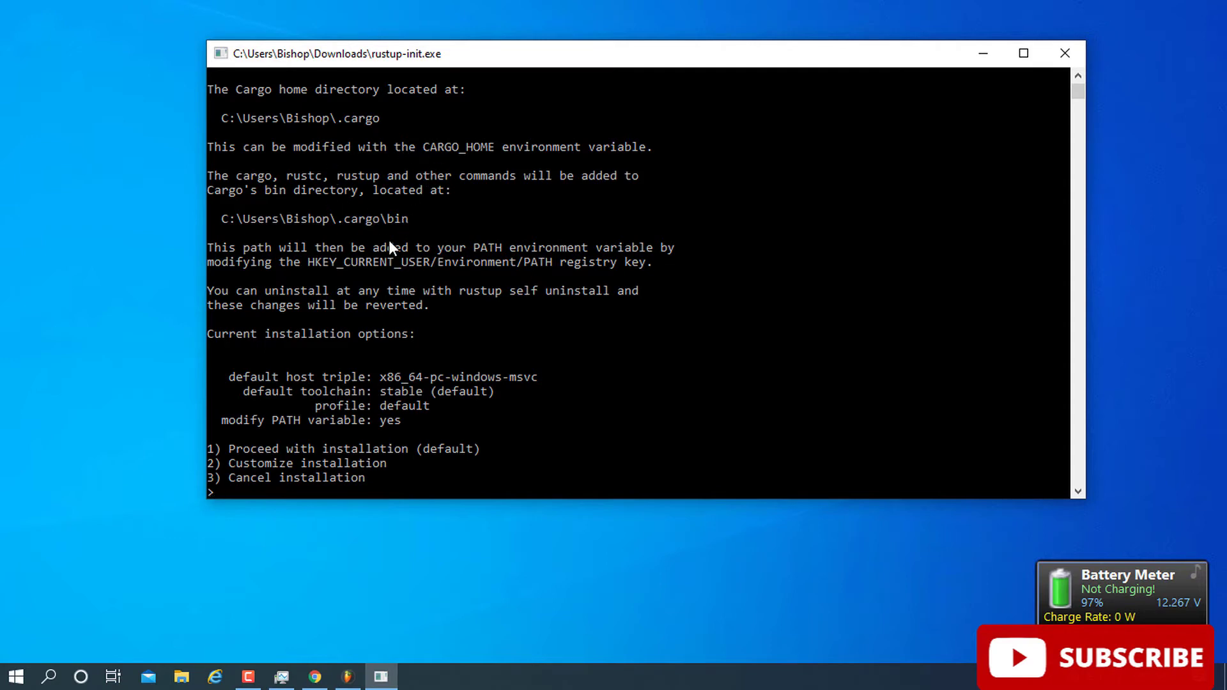
{"action": "left_click", "coordinate": [314, 677]}
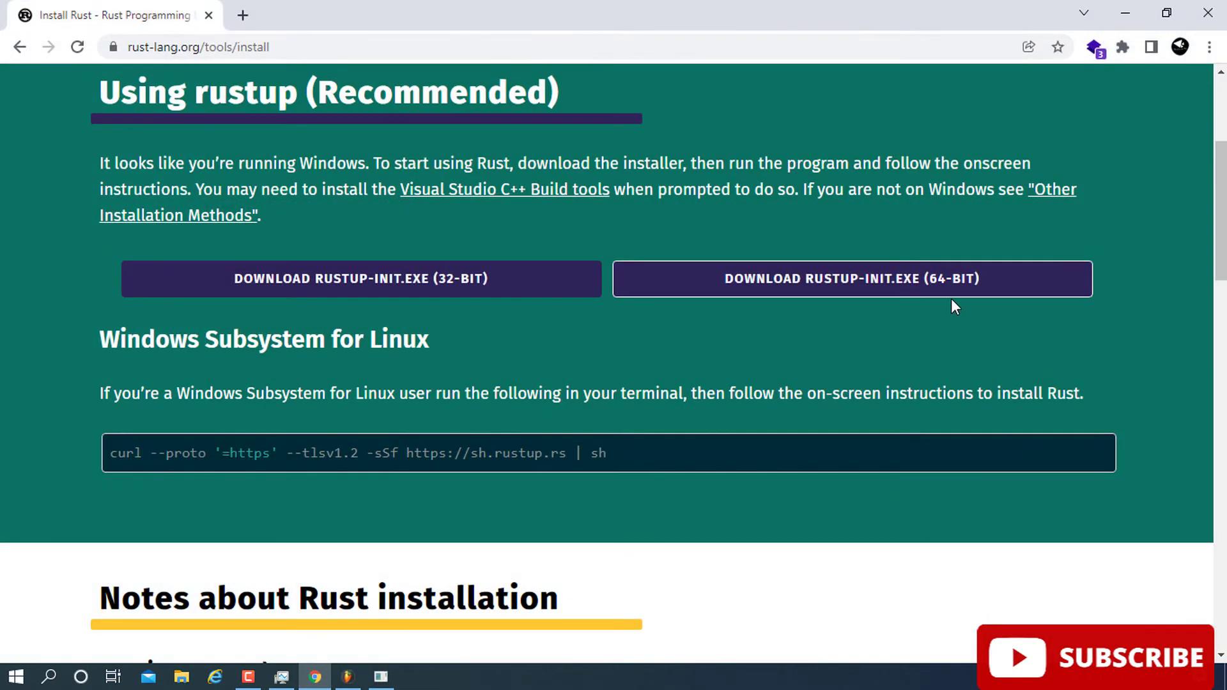
Open the Visual Studio C++ Build tools link from the Windows instructions.
{"action": "left_click_drag", "start_coordinate": [242, 165], "coordinate": [432, 164]}
{"action": "left_click", "coordinate": [432, 164]}
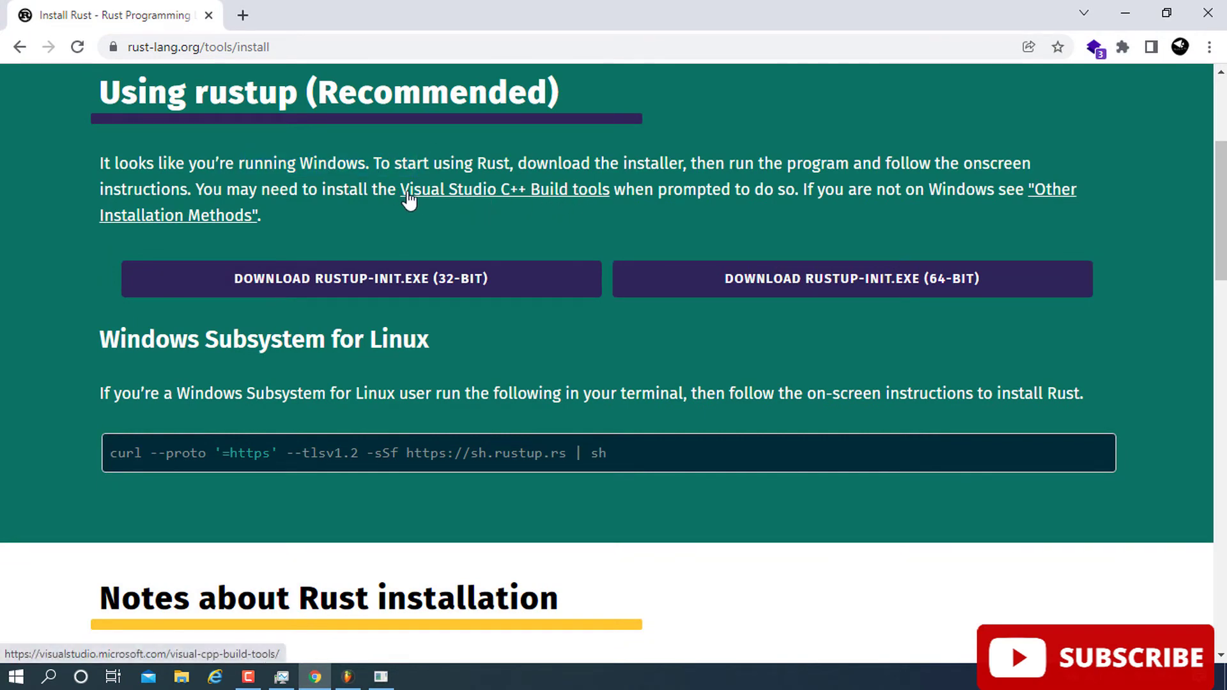
{"action": "left_click", "coordinate": [469, 194]}
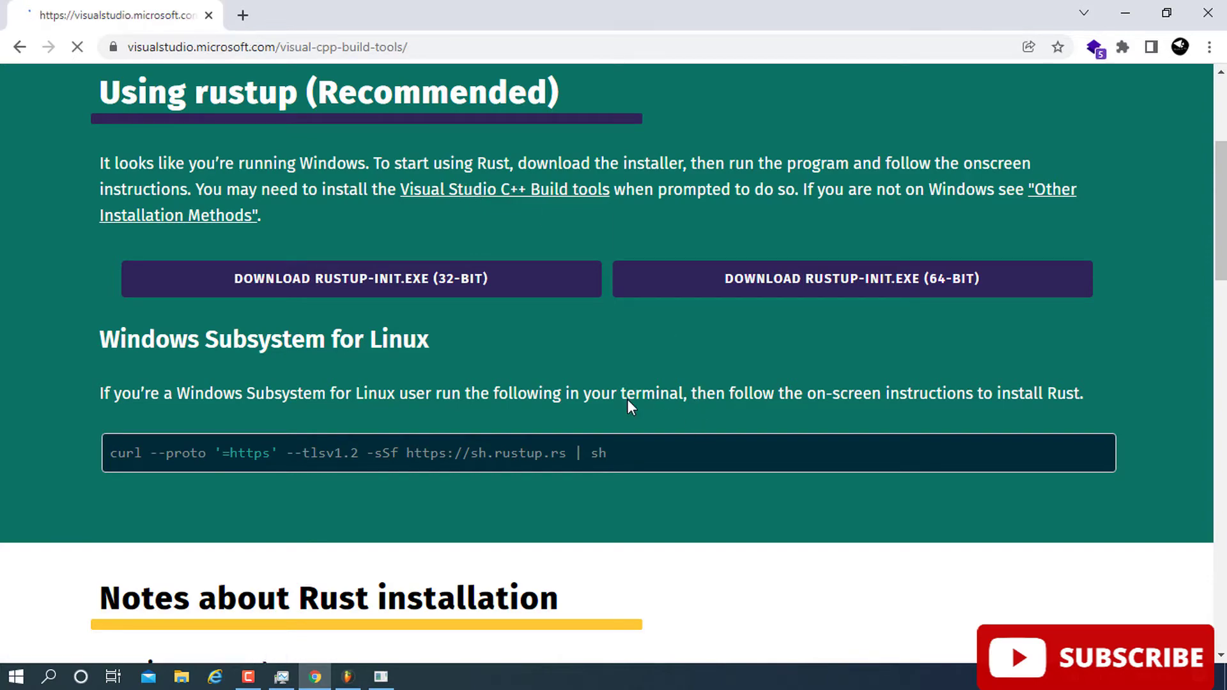
Skim the Microsoft C++ Build Tools page, then minimize Chrome to reveal the rustup console.
{"action": "scroll", "coordinate": [612, 331], "scroll_direction": "down", "scroll_amount": 10}
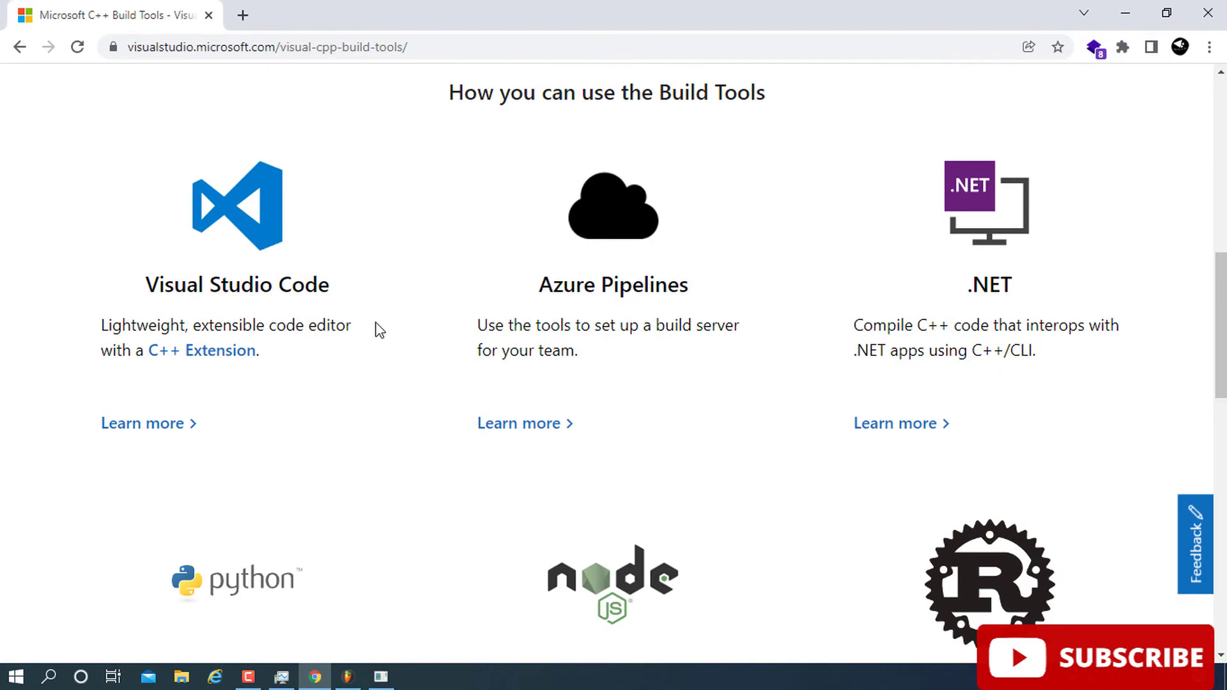
{"action": "scroll", "coordinate": [622, 326], "scroll_direction": "up", "scroll_amount": 10}
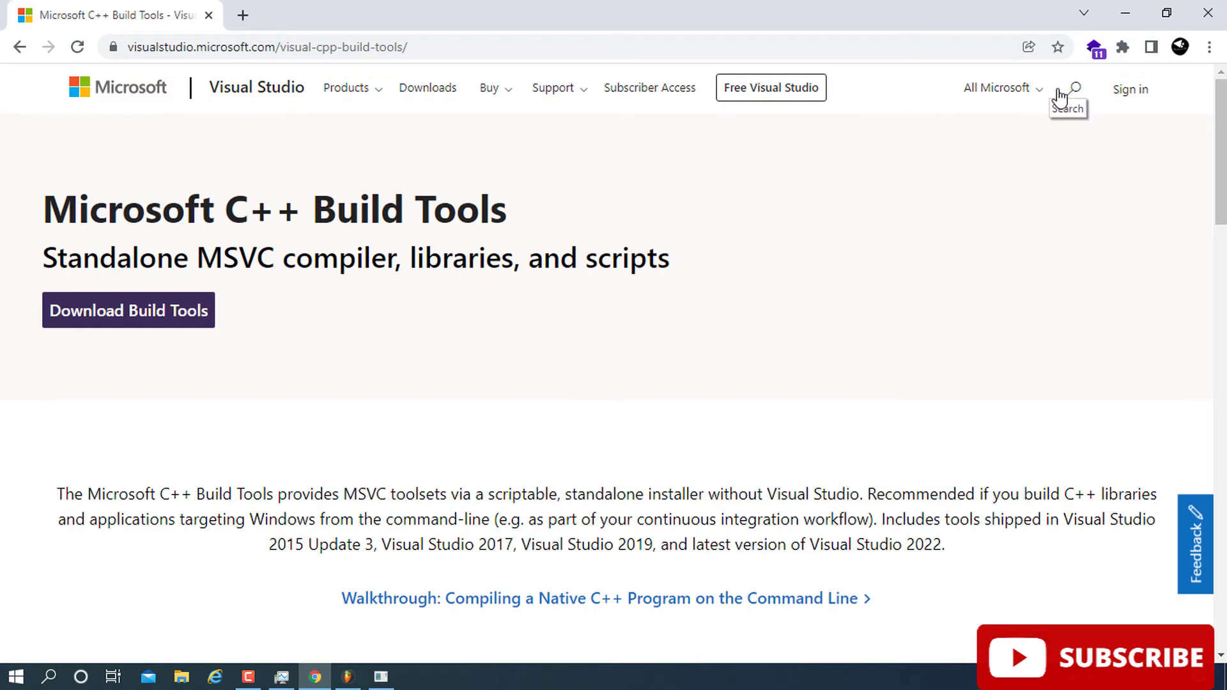
{"action": "left_click", "coordinate": [1127, 17]}
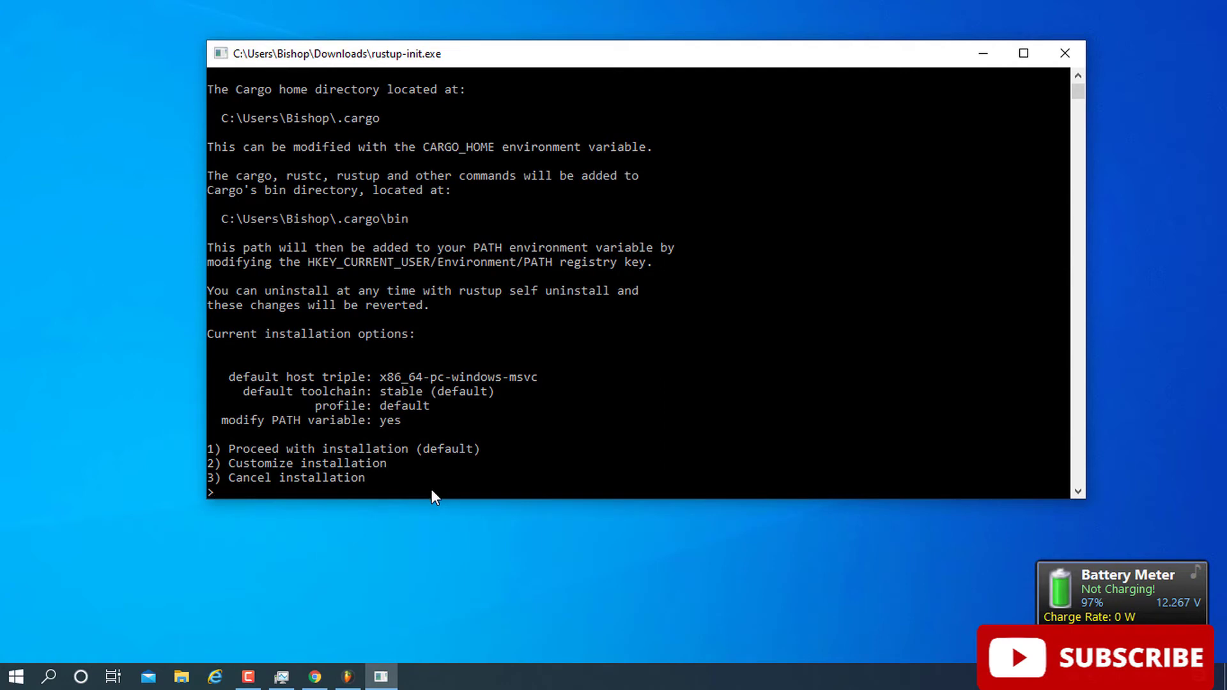
Choose option 1 to install stable-x86_64-pc-windows-msvc with rustc 1.58.1.
{"action": "scroll", "coordinate": [446, 482], "scroll_direction": "down", "scroll_amount": 2}
{"action": "type", "text": "1"}
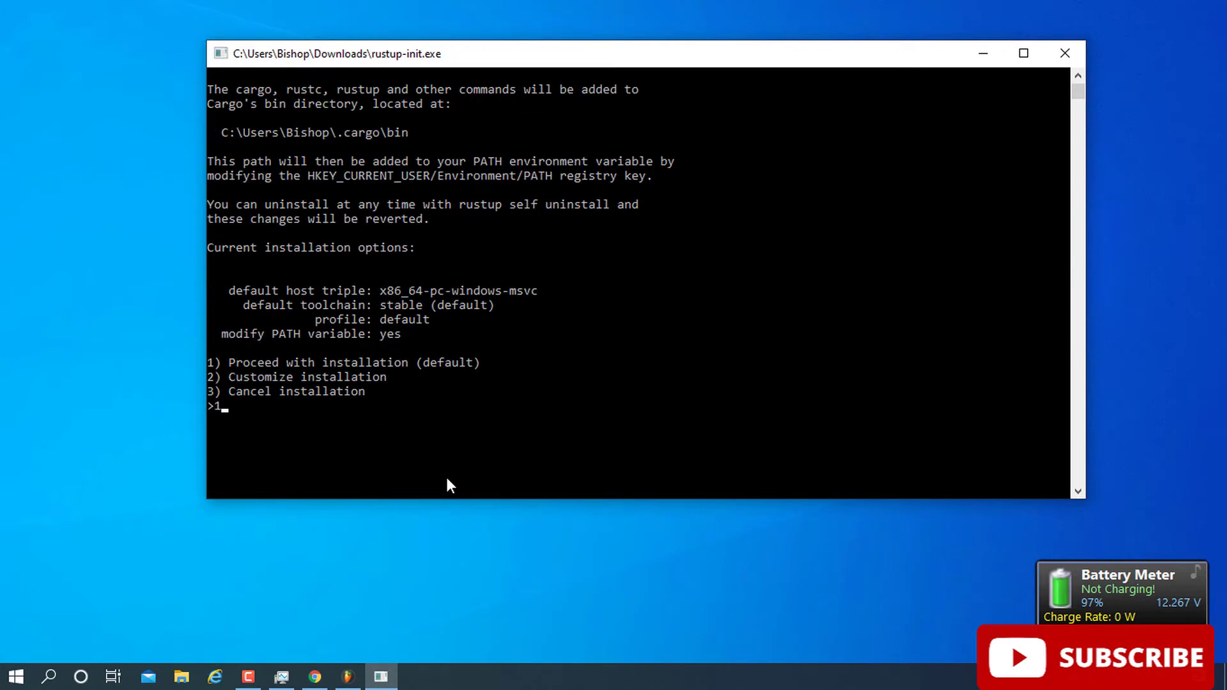
{"action": "key", "text": "Return"}
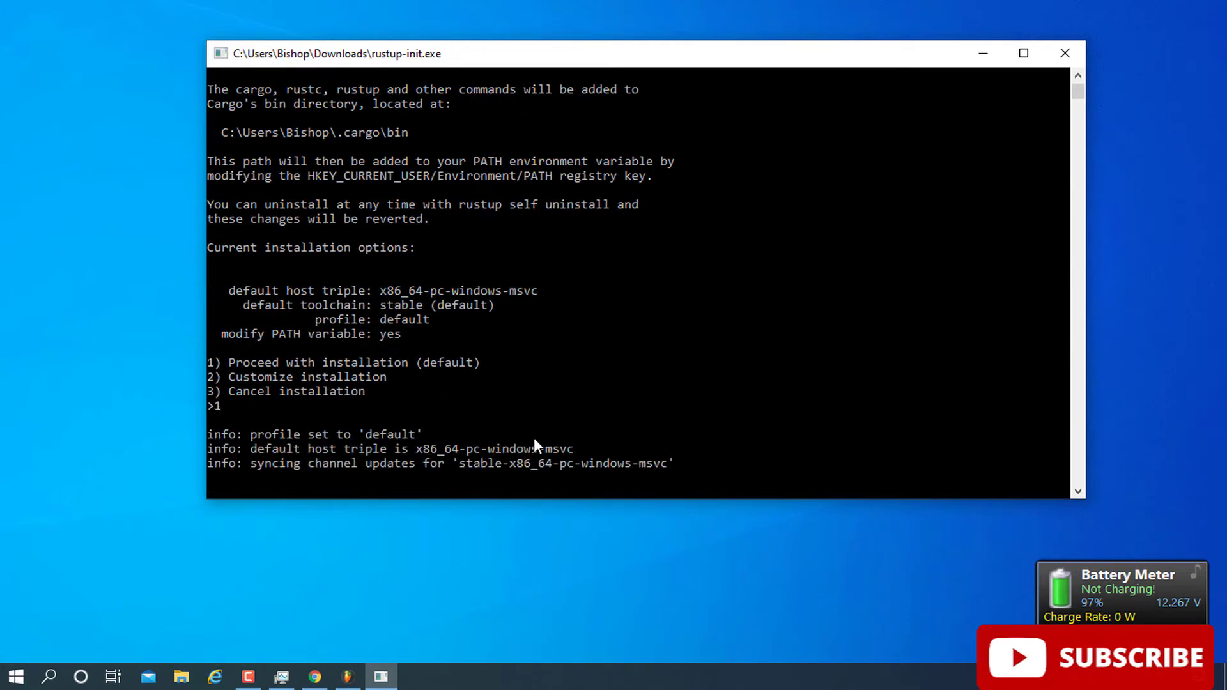
{"action": "scroll", "coordinate": [585, 440], "scroll_direction": "down", "scroll_amount": 2}
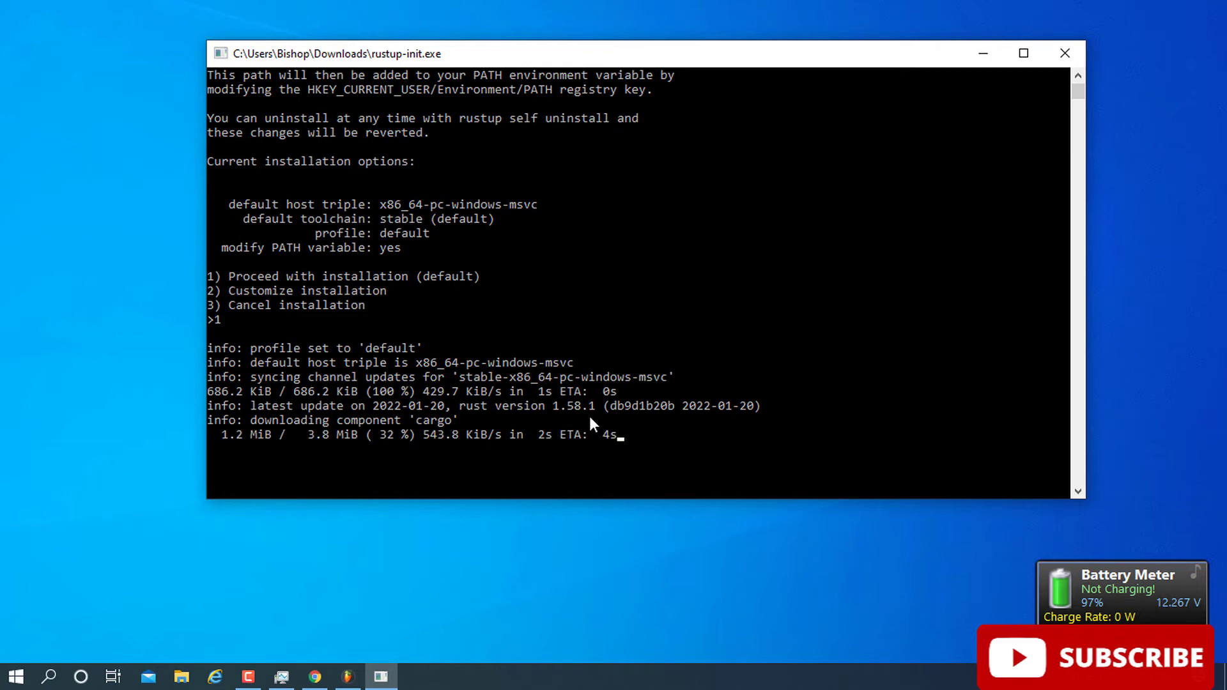
{"action": "scroll", "coordinate": [597, 421], "scroll_direction": "down", "scroll_amount": 2}
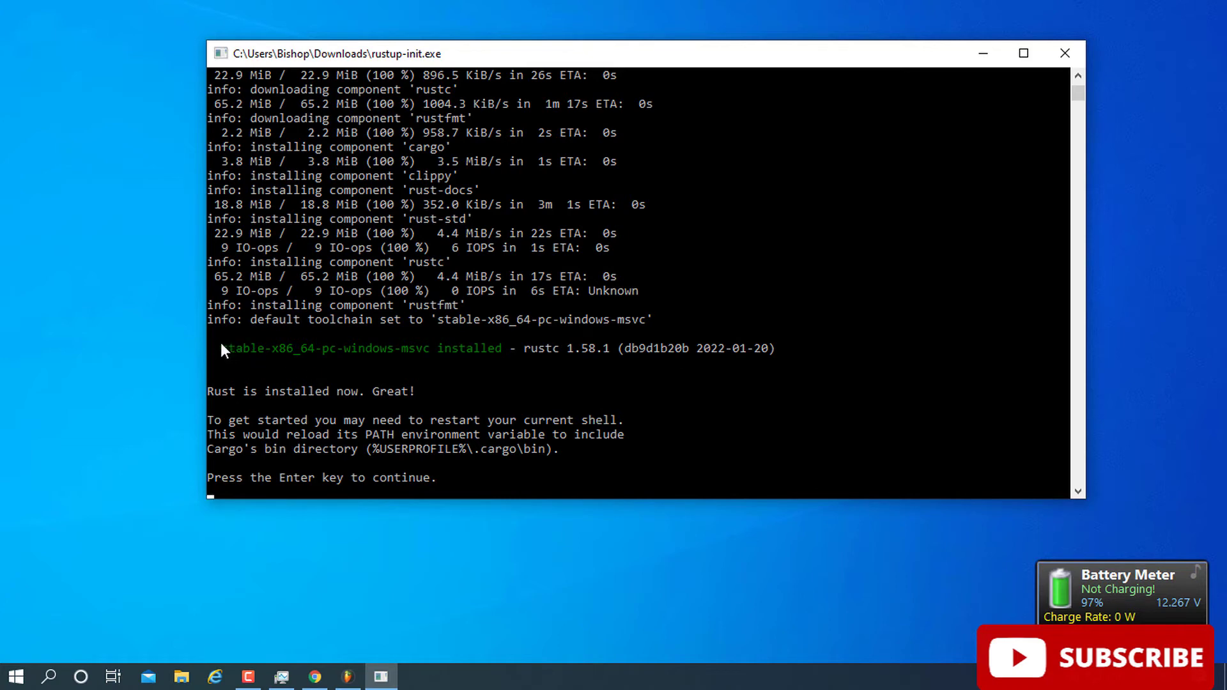
Mark the installed toolchain line in the console, then clear the mark.
{"action": "left_click_drag", "start_coordinate": [224, 348], "coordinate": [462, 356]}
{"action": "left_click_drag", "start_coordinate": [542, 363], "coordinate": [624, 369]}
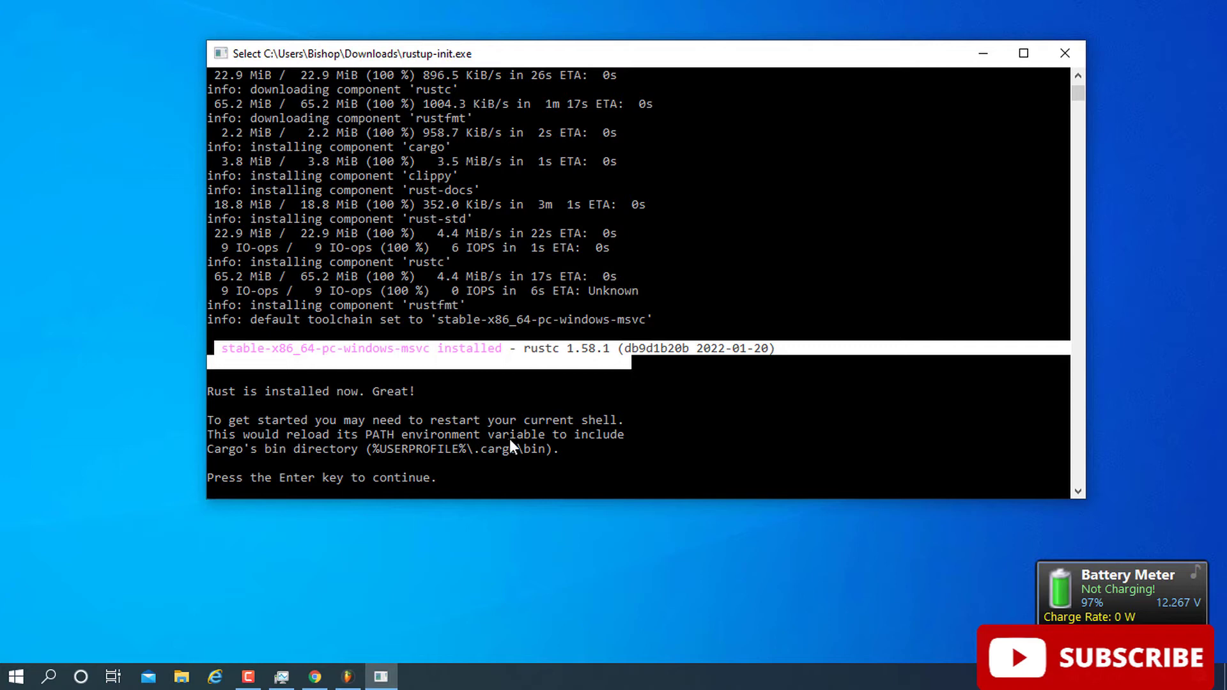
{"action": "left_click", "coordinate": [463, 456]}
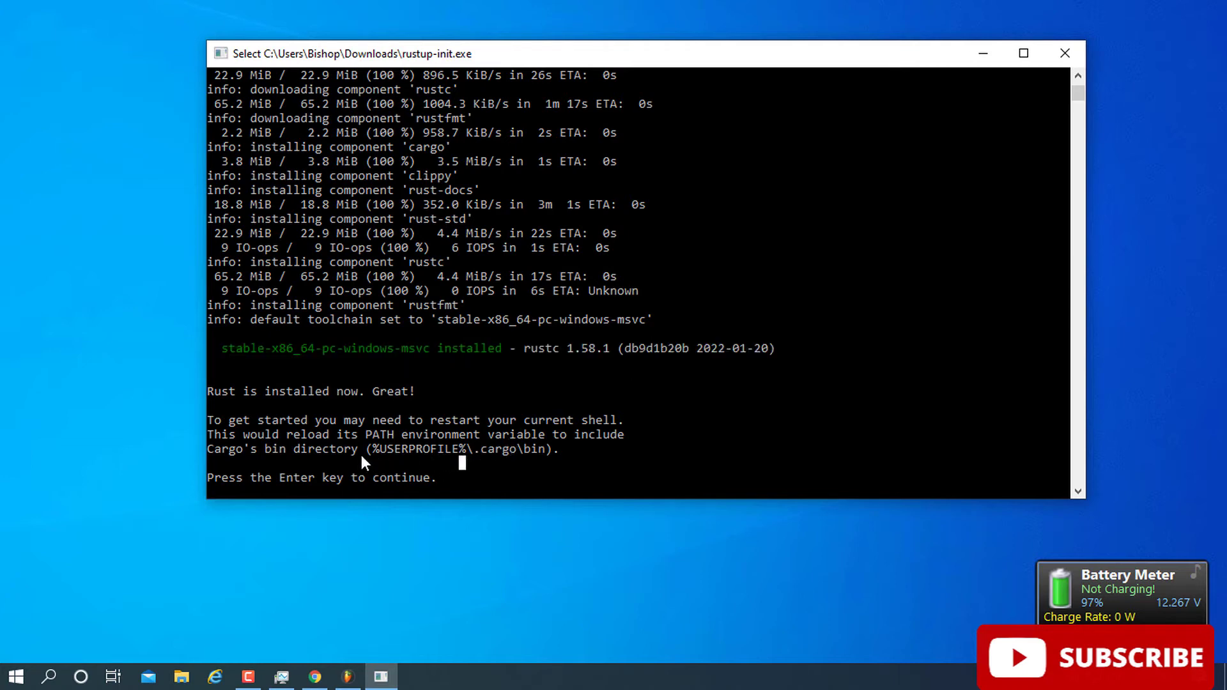
Mark the %USERPROFILE%\.cargo\bin path, end marking, and close the finished installer.
{"action": "left_click_drag", "start_coordinate": [370, 450], "coordinate": [392, 447]}
{"action": "left_click", "coordinate": [434, 449]}
{"action": "left_click_drag", "start_coordinate": [379, 448], "coordinate": [412, 450]}
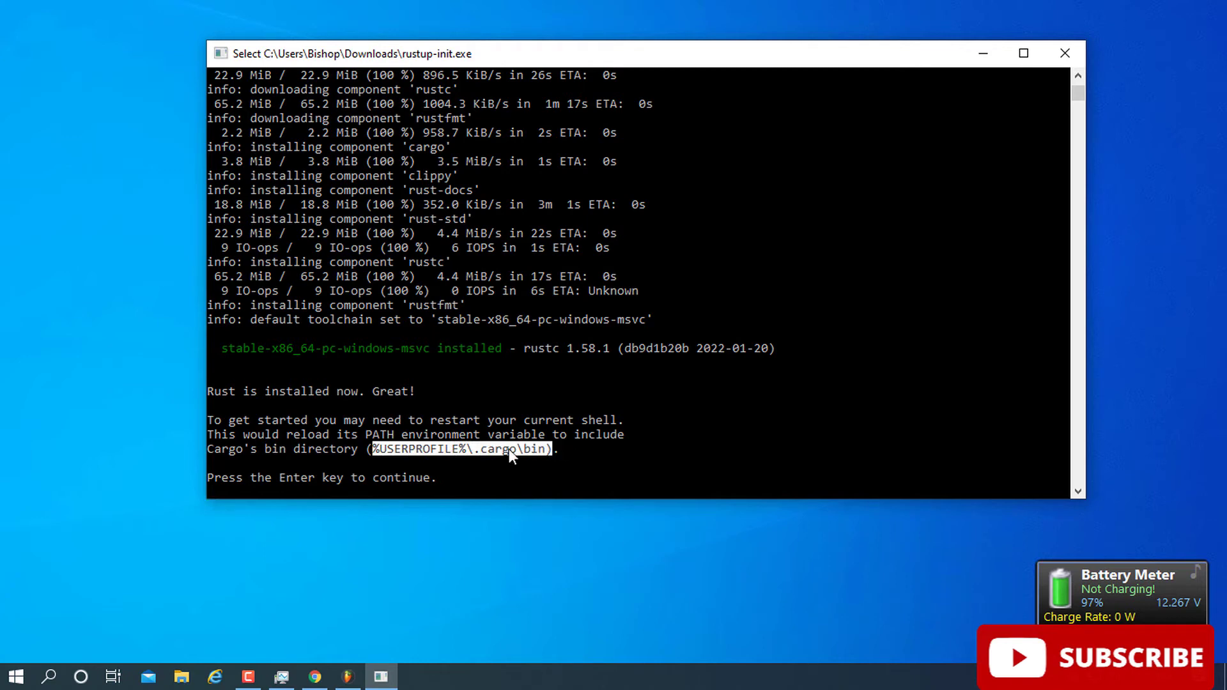
{"action": "key", "text": "ctrl+c"}
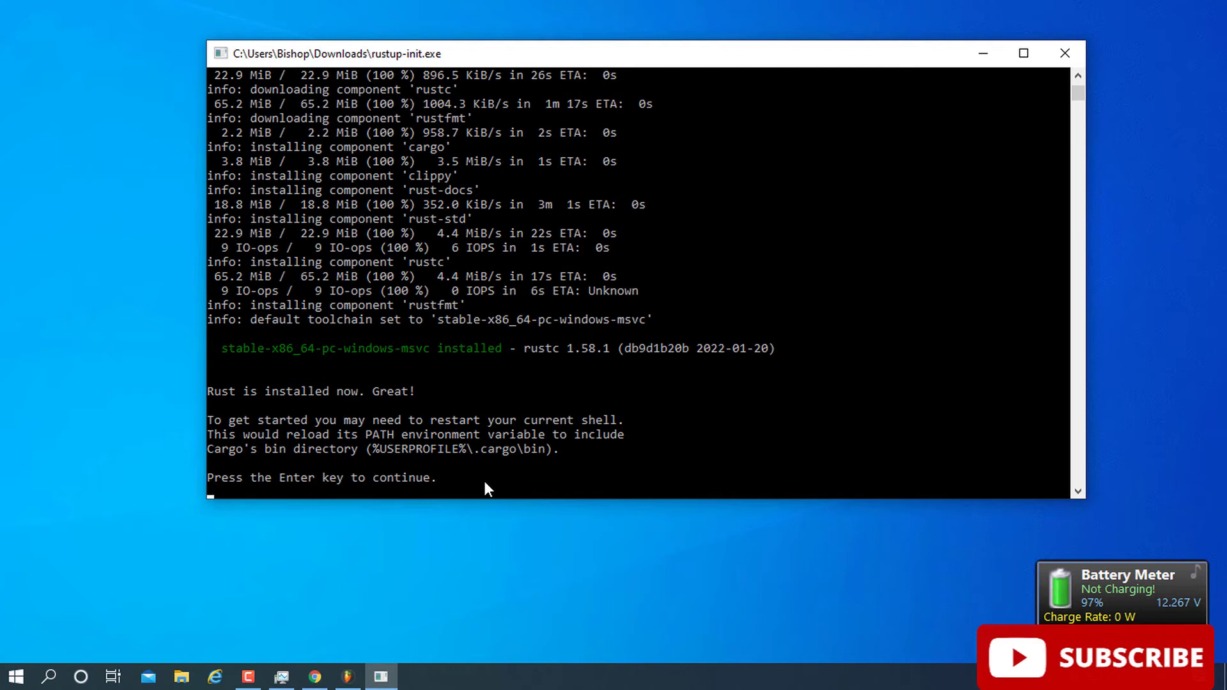
{"action": "key", "text": "Return"}
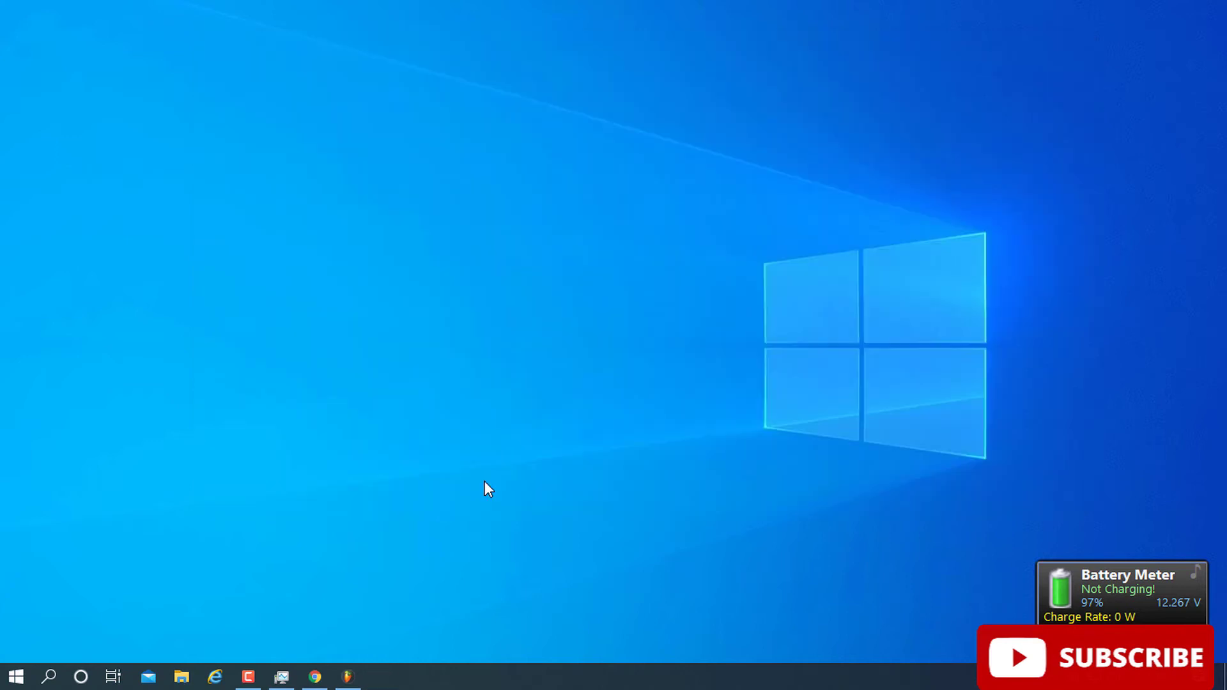